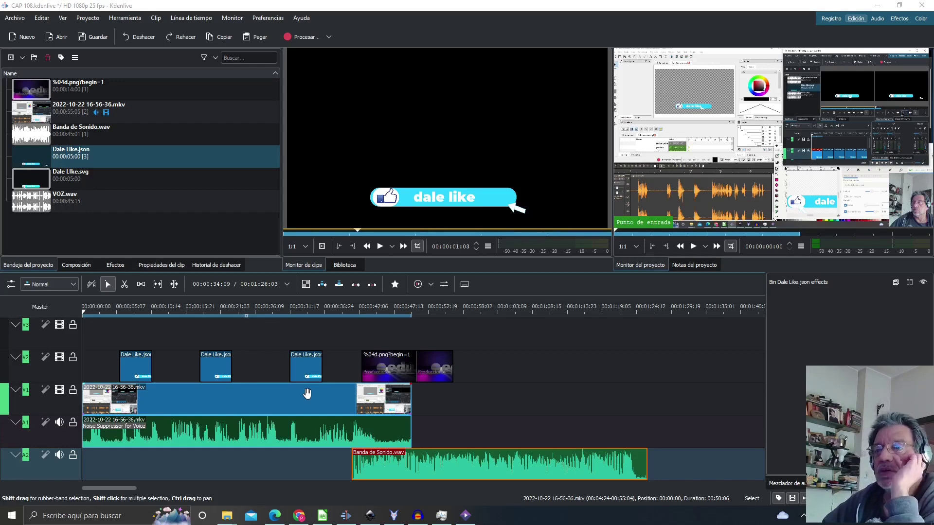
Bring the Dale Like.svg drawing forward in Inkscape, showing its Flecha, Suscribete, Like, Blanco and Celeste objects
{"action": "mouse_move", "coordinate": [368, 520]}
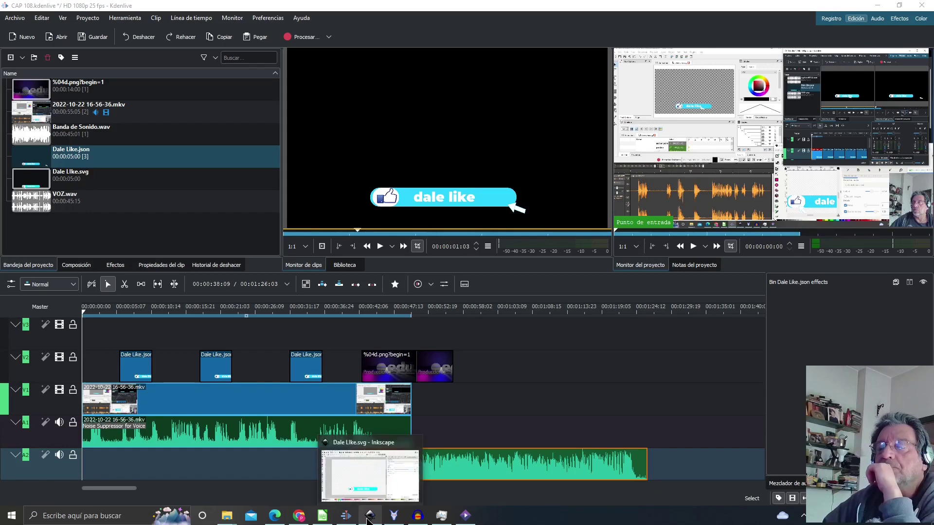
{"action": "left_click", "coordinate": [369, 520]}
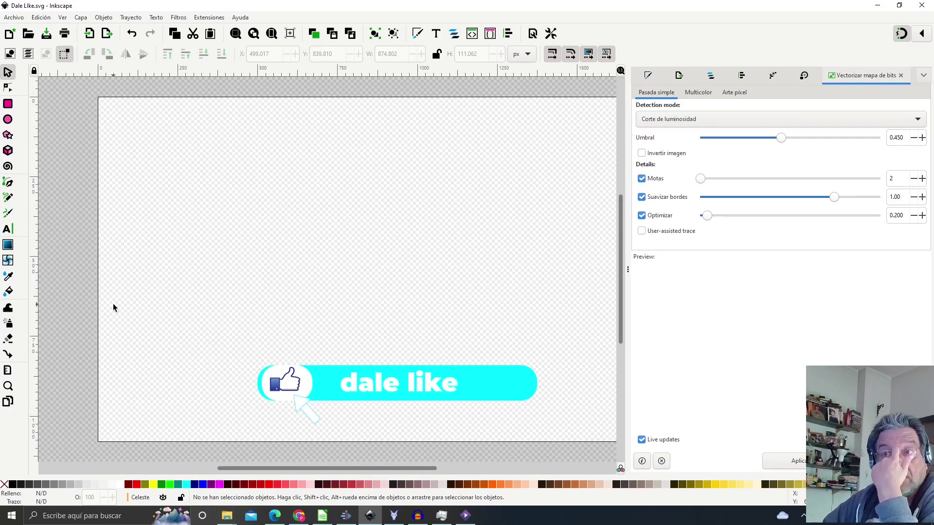
{"action": "left_click", "coordinate": [711, 75]}
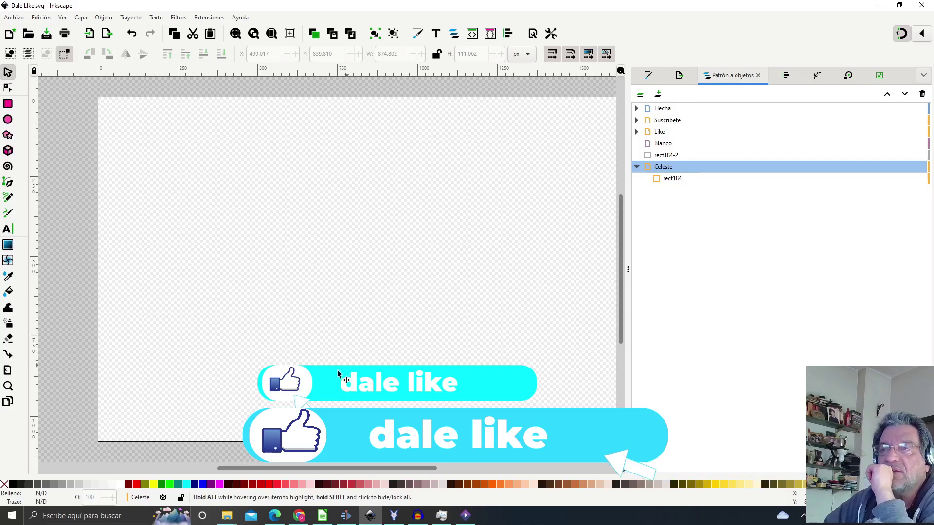
{"action": "left_click", "coordinate": [417, 381]}
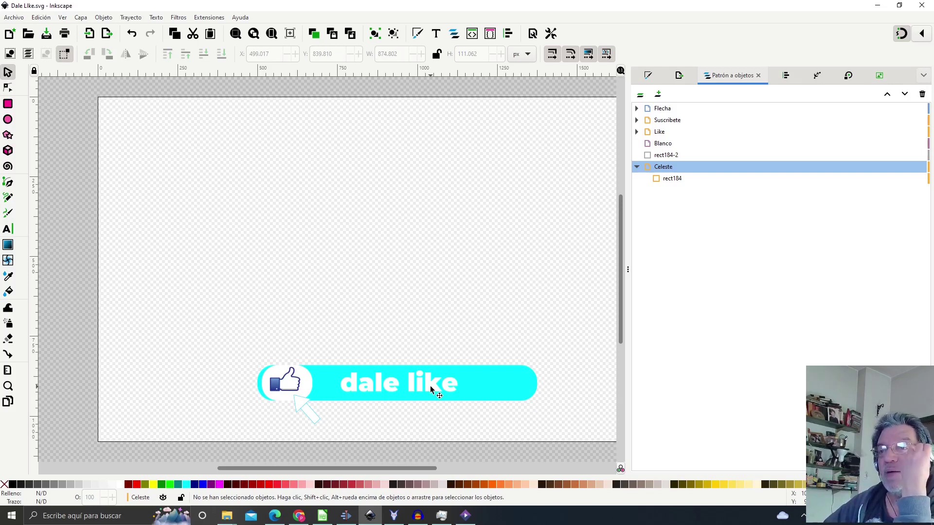
{"action": "left_click", "coordinate": [394, 516]}
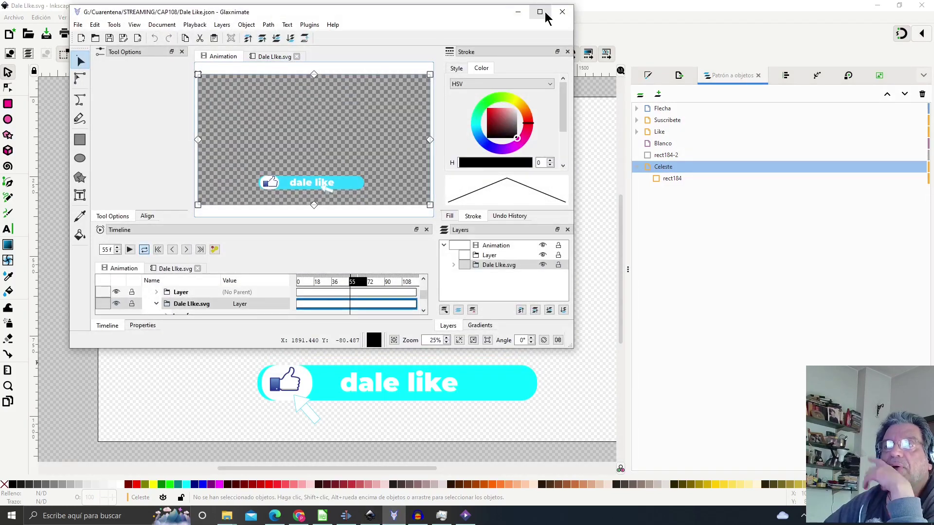
{"action": "left_click", "coordinate": [517, 12]}
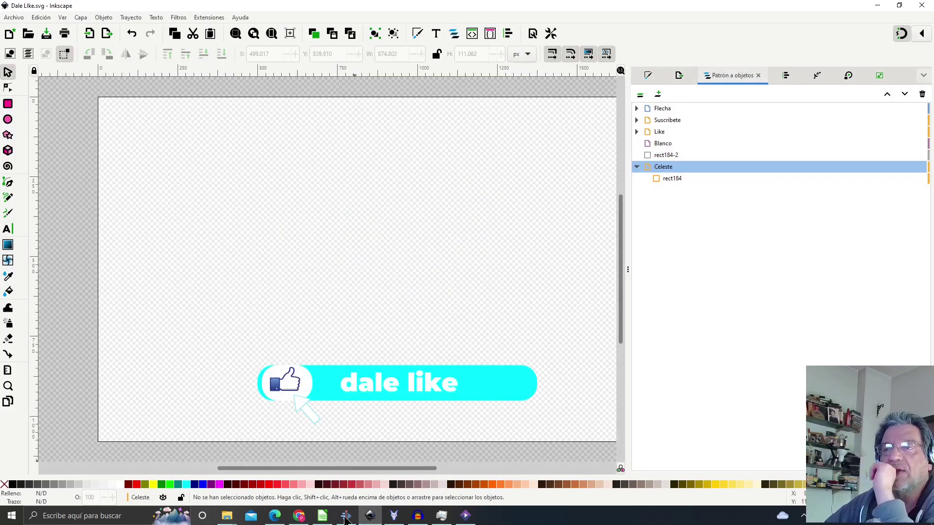
Return to the Kdenlive project, opening and then dismissing the project bin's add-clip options
{"action": "left_click", "coordinate": [346, 518]}
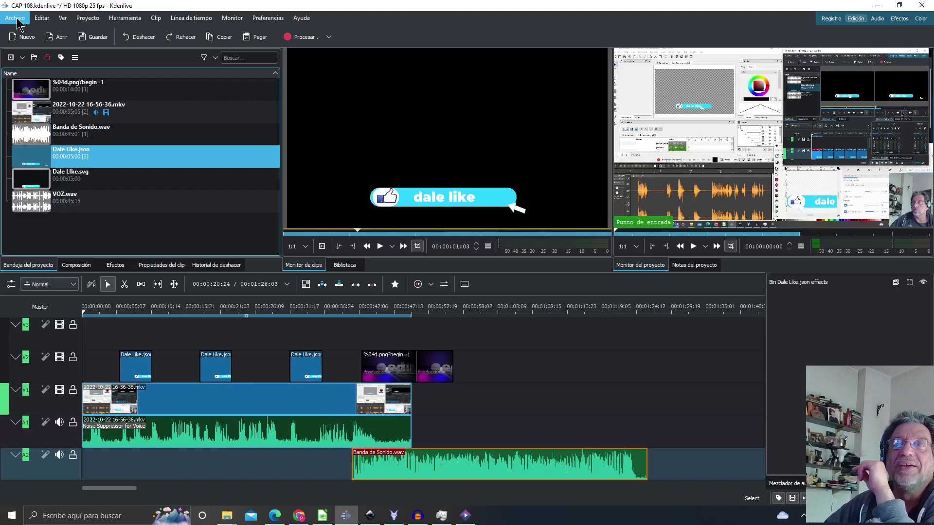
{"action": "left_click", "coordinate": [22, 58]}
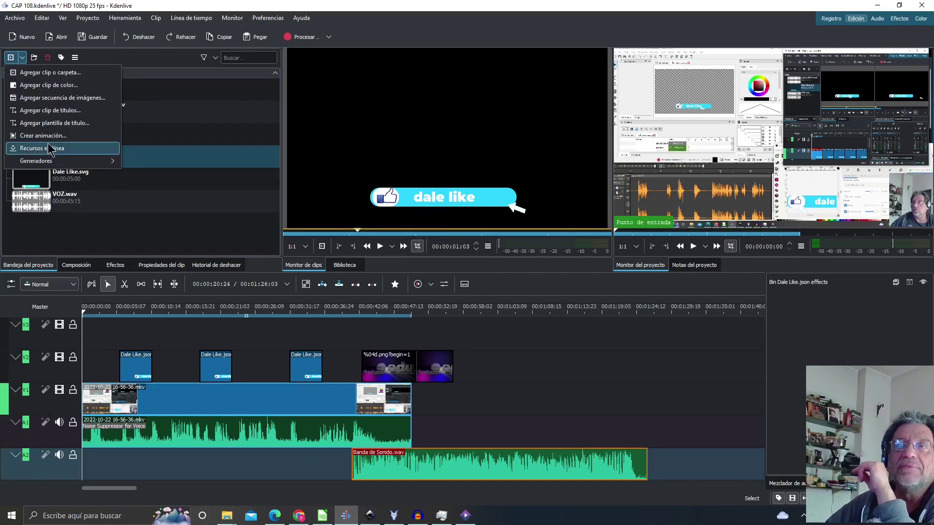
{"action": "left_click", "coordinate": [161, 251]}
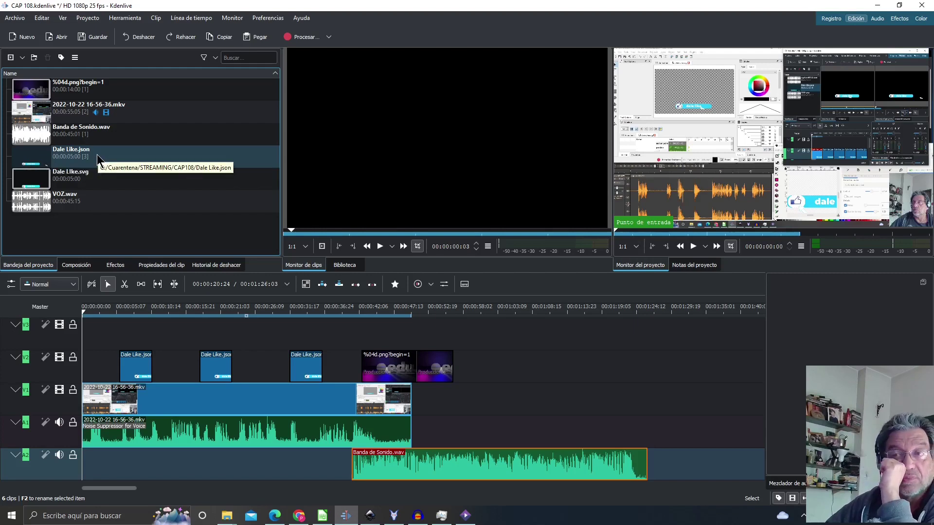
Maximize Glaxnimate and enter the Dale LIke.svg precomposition, selecting its thumbs-up image
{"action": "left_click", "coordinate": [393, 519]}
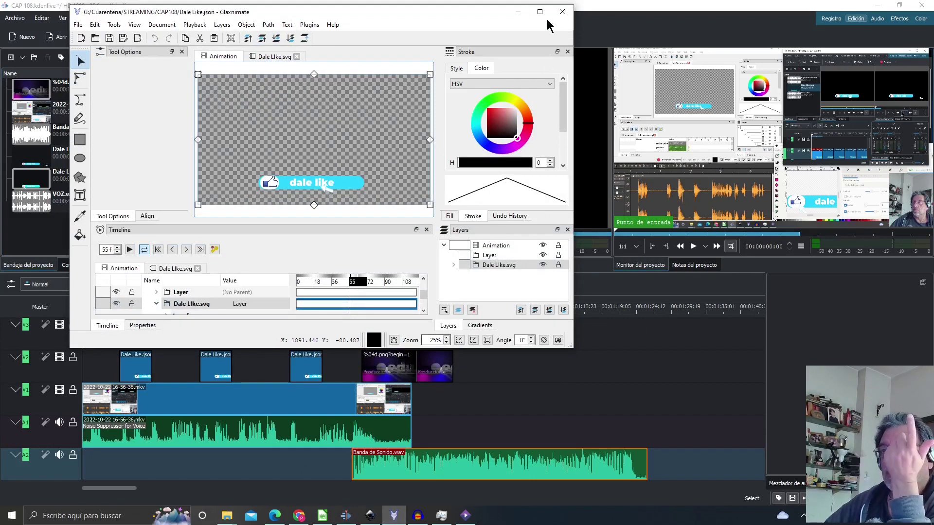
{"action": "left_click", "coordinate": [539, 14]}
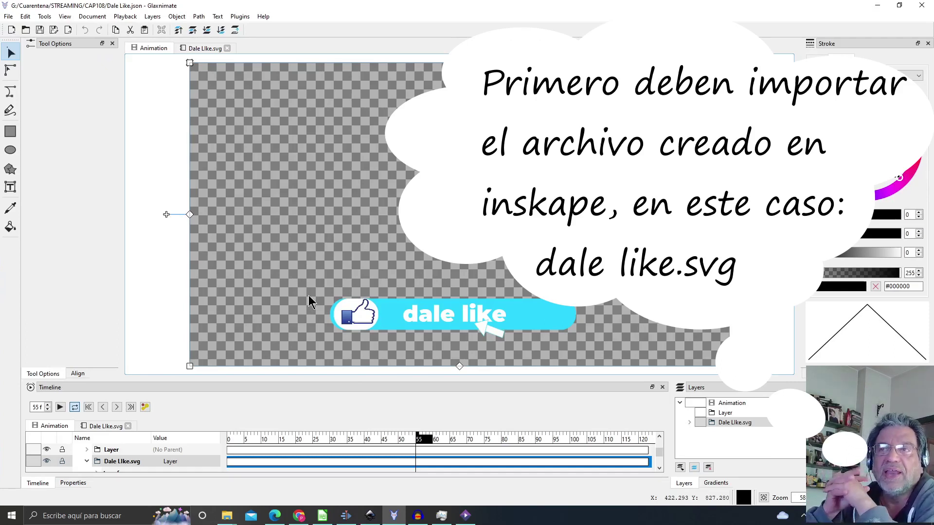
{"action": "left_click", "coordinate": [370, 321]}
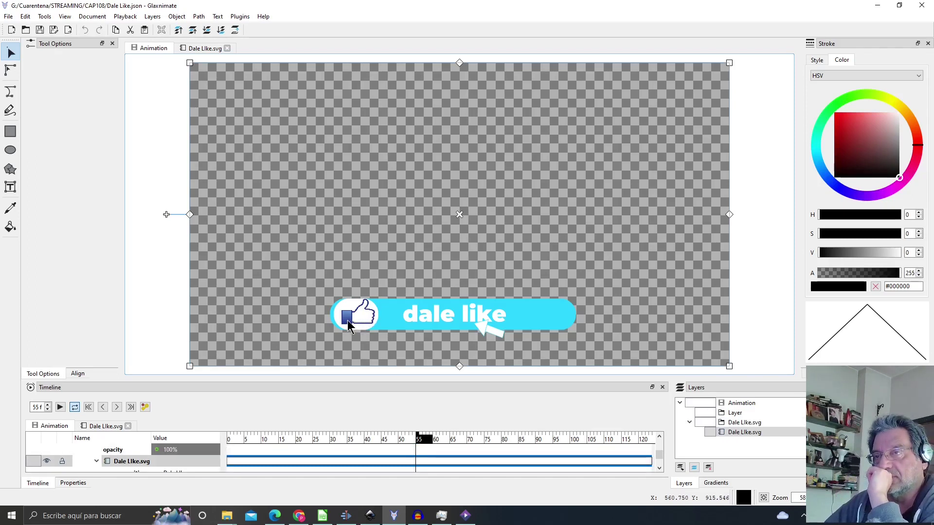
{"action": "double_click", "coordinate": [349, 325]}
{"action": "left_click", "coordinate": [360, 306]}
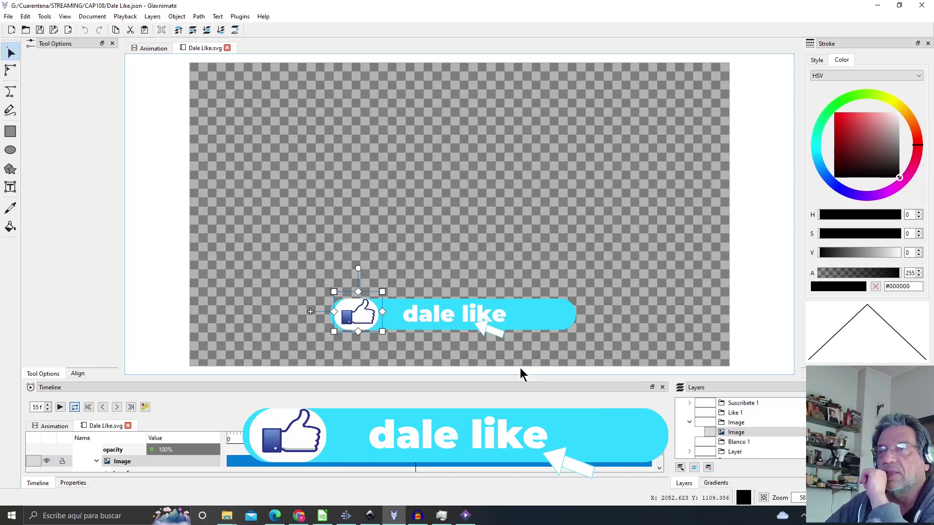
{"action": "left_click", "coordinate": [445, 246]}
{"action": "left_click", "coordinate": [362, 303]}
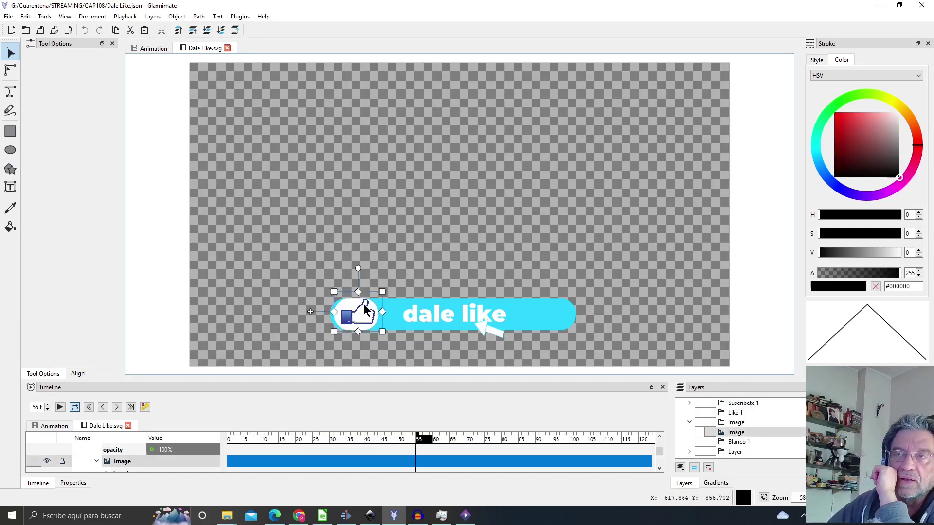
{"action": "left_click", "coordinate": [445, 247]}
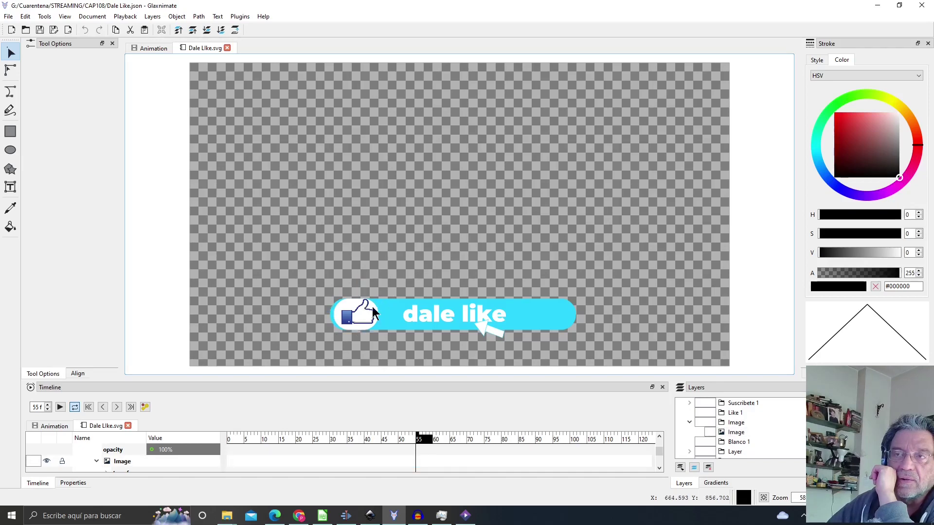
{"action": "left_click", "coordinate": [349, 327]}
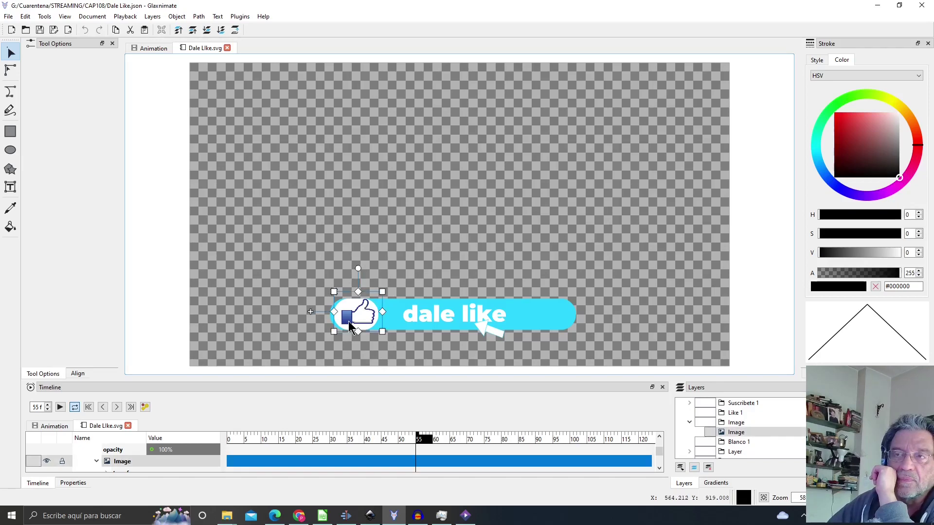
{"action": "left_click", "coordinate": [432, 261]}
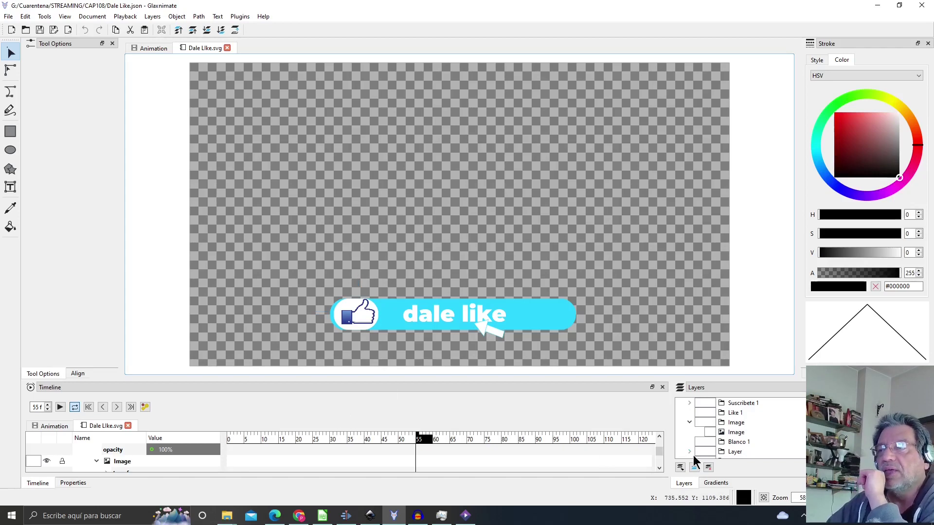
{"action": "left_click_drag", "start_coordinate": [659, 456], "coordinate": [660, 459]}
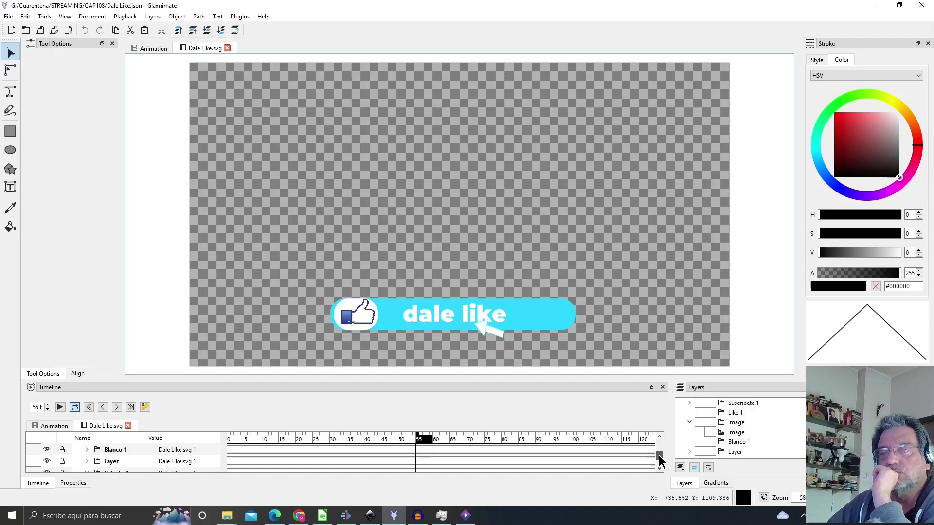
{"action": "left_click_drag", "start_coordinate": [660, 460], "coordinate": [661, 464]}
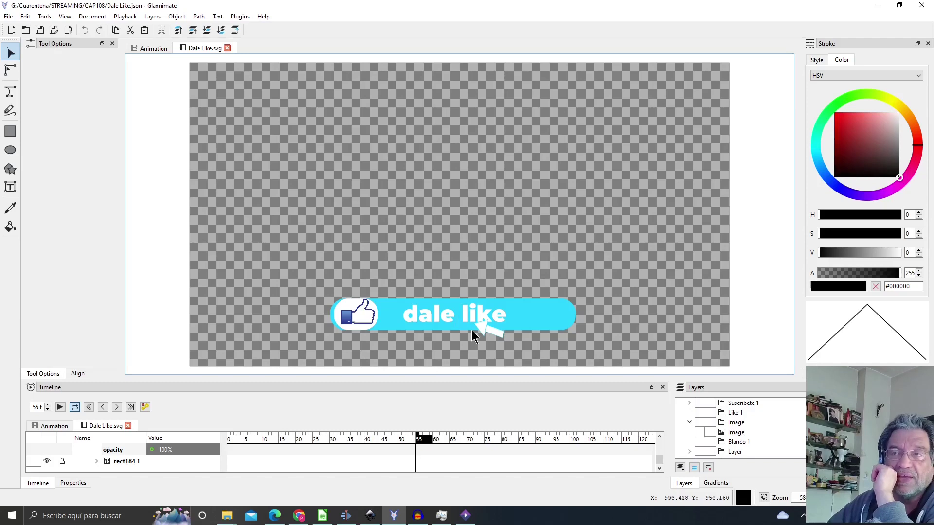
Select the arrow graphic and scrub the timeline from frame 21 back to frame 0 to preview its motion
{"action": "left_click", "coordinate": [497, 334]}
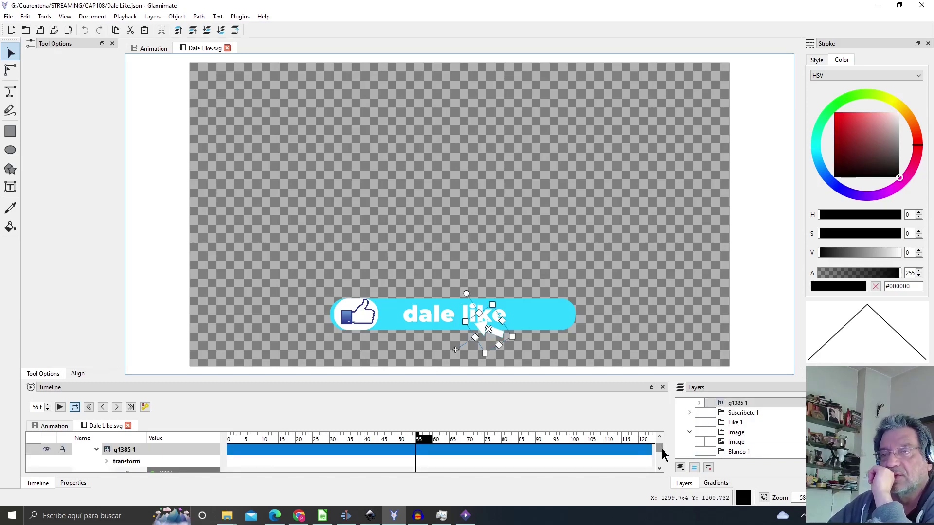
{"action": "mouse_move", "coordinate": [662, 449]}
{"action": "left_mouse_down"}
{"action": "mouse_move", "coordinate": [664, 458]}
{"action": "mouse_move", "coordinate": [663, 448]}
{"action": "left_mouse_up"}
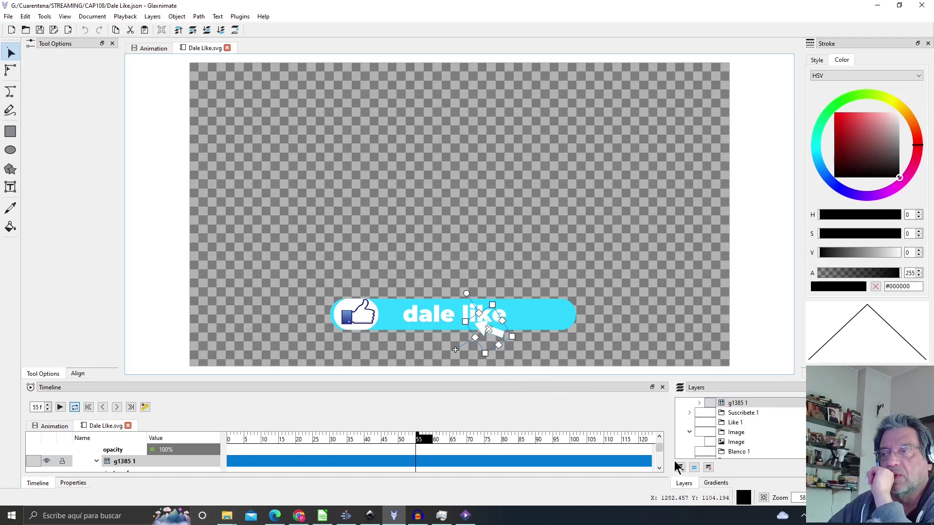
{"action": "left_click", "coordinate": [660, 468]}
{"action": "left_click", "coordinate": [660, 469]}
{"action": "left_click", "coordinate": [660, 469]}
{"action": "left_click", "coordinate": [659, 469]}
{"action": "left_click", "coordinate": [660, 469]}
{"action": "left_click", "coordinate": [660, 469]}
{"action": "left_click", "coordinate": [659, 469]}
{"action": "left_click", "coordinate": [293, 442]}
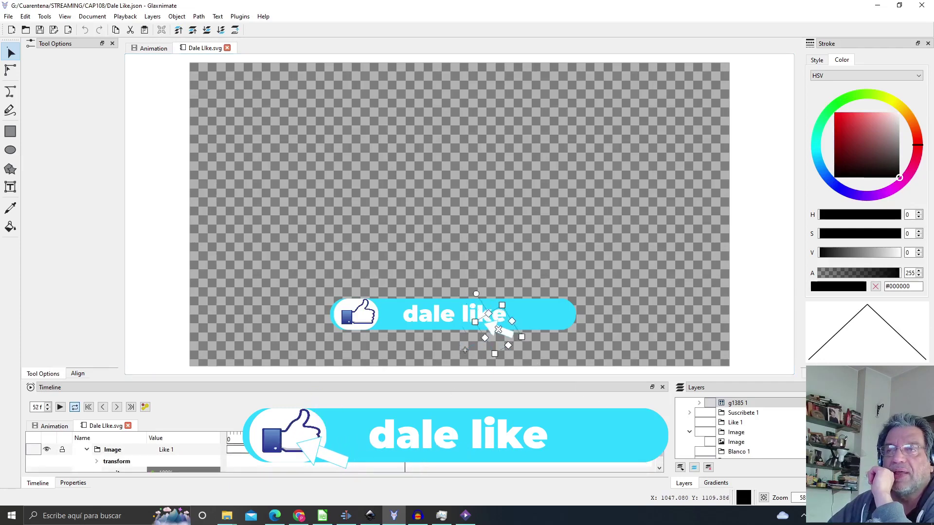
{"action": "mouse_move", "coordinate": [293, 442]}
{"action": "left_mouse_down"}
{"action": "mouse_move", "coordinate": [221, 456]}
{"action": "mouse_move", "coordinate": [486, 499]}
{"action": "left_mouse_up"}
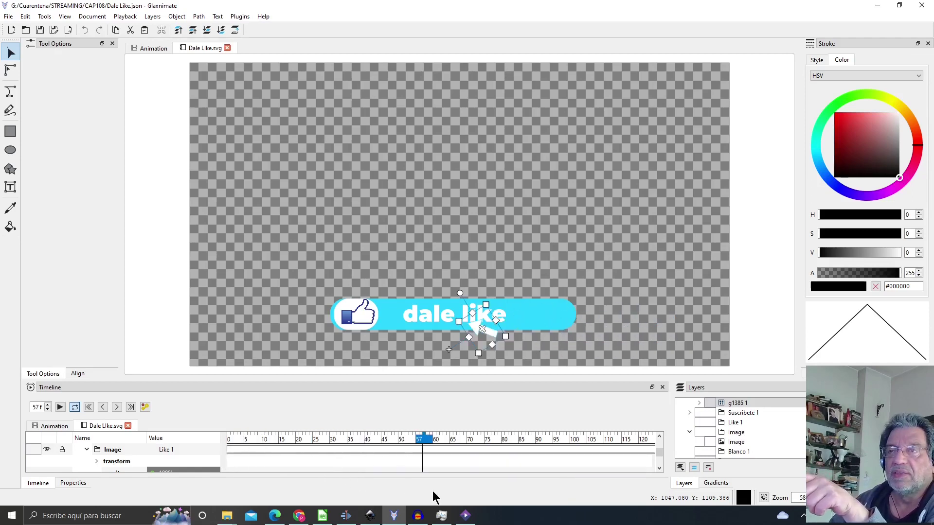
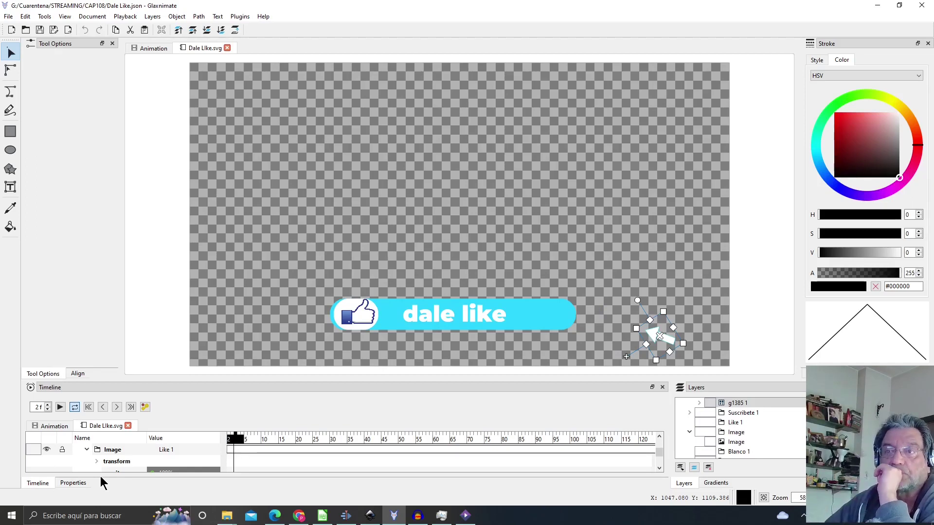
Switch from Glaxnimate to the Kdenlive project with the Dale Like.json clips on its timeline
{"action": "left_click", "coordinate": [344, 517]}
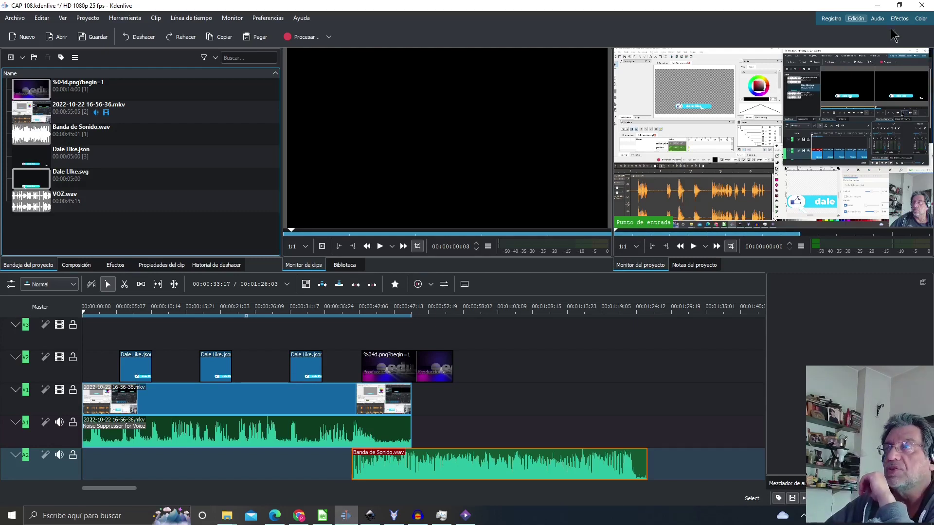
Check the Audio workspace, return to Edición, load VOZ.wav in the clip monitor, then switch to Audacity
{"action": "left_click", "coordinate": [876, 19]}
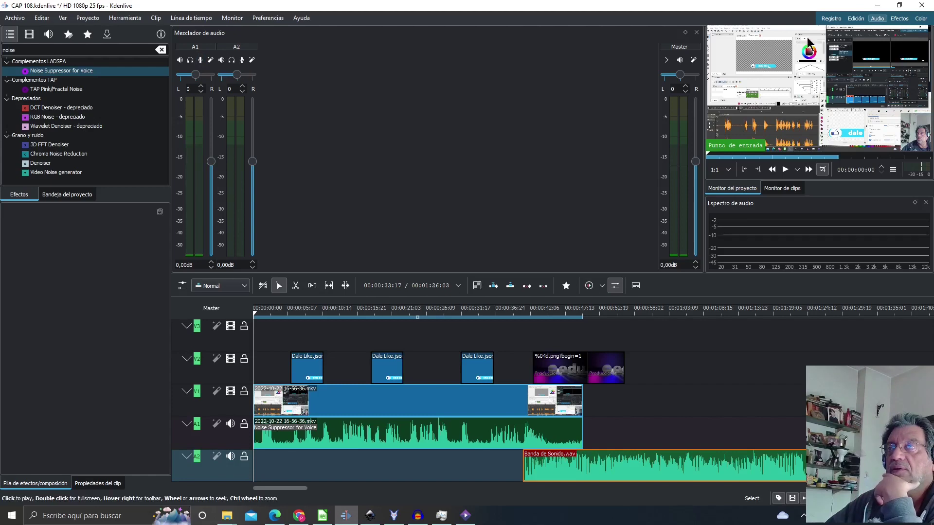
{"action": "left_click", "coordinate": [855, 18]}
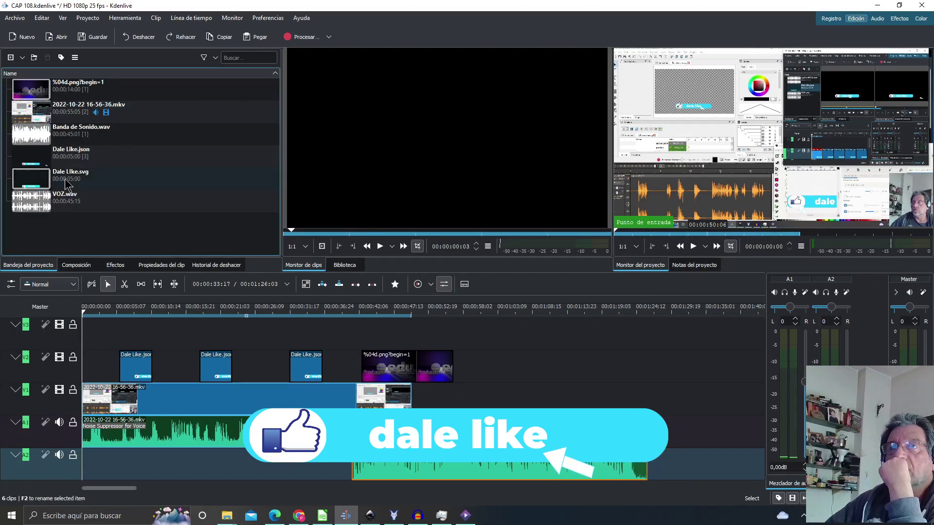
{"action": "left_click", "coordinate": [27, 207]}
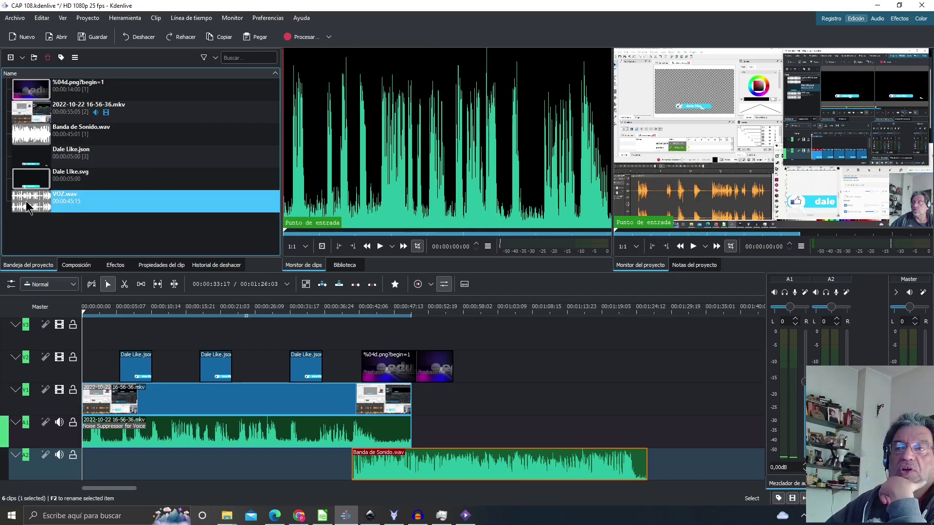
{"action": "right_click", "coordinate": [26, 207]}
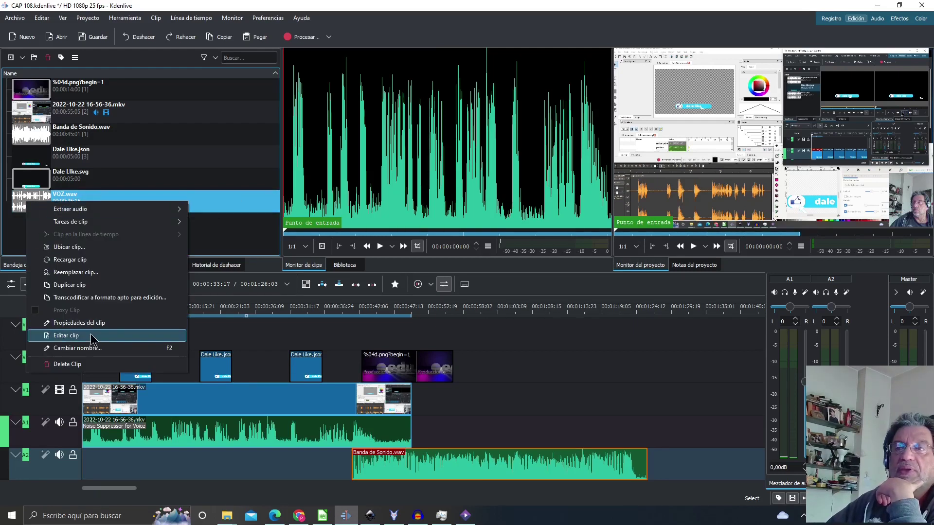
{"action": "left_click", "coordinate": [418, 515]}
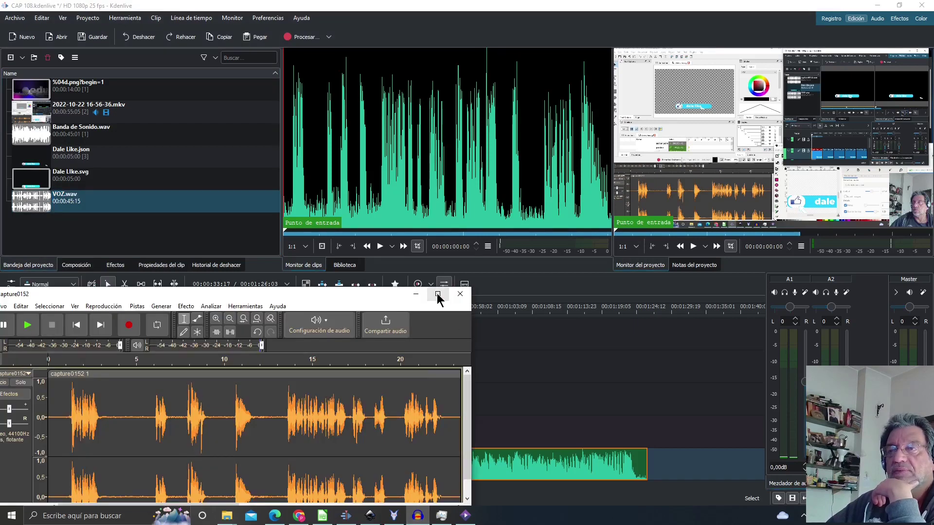
Maximize Audacity and play the capture0152 voice briefly from 41.390 s
{"action": "left_click", "coordinate": [438, 294]}
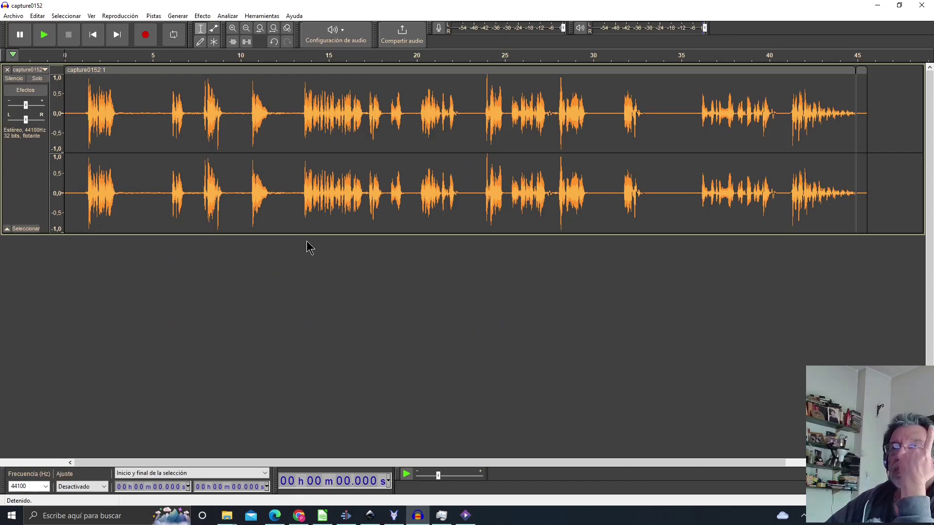
{"action": "left_click", "coordinate": [793, 115]}
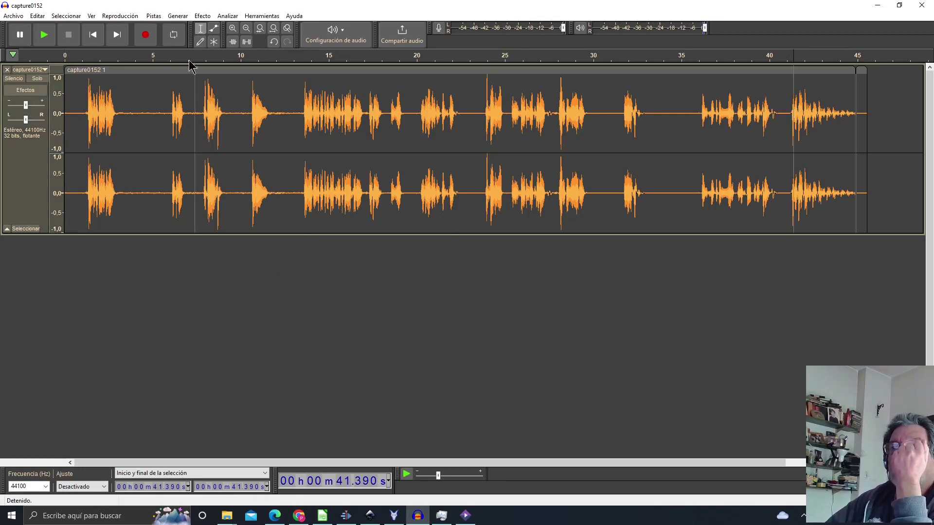
{"action": "left_click", "coordinate": [45, 37]}
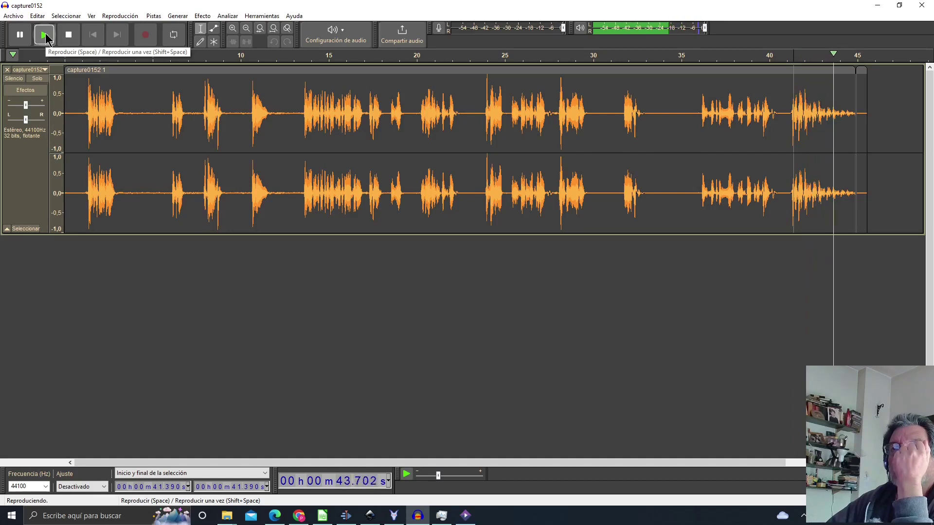
{"action": "left_click", "coordinate": [69, 35]}
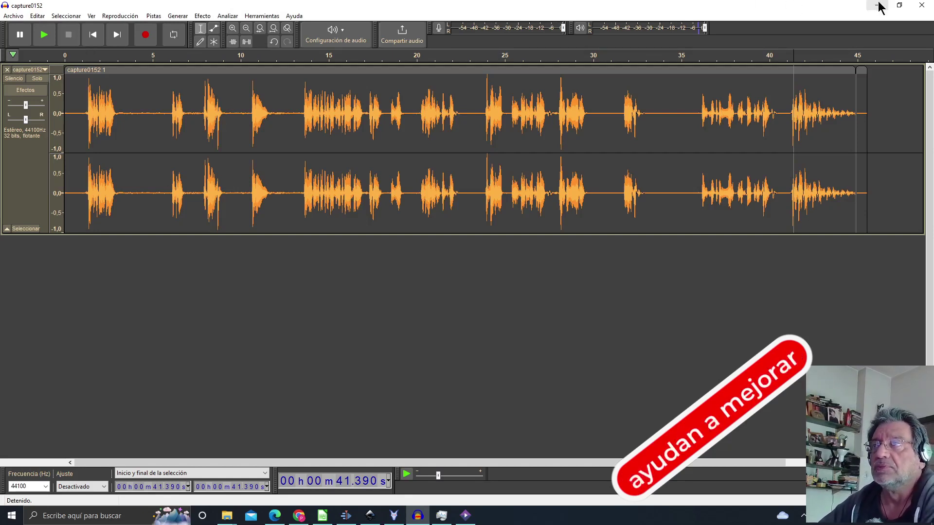
Close capture0152 without saving, then reopen VOZ.wav in Audacity via Kdenlive's Editar clip
{"action": "left_click", "coordinate": [922, 7]}
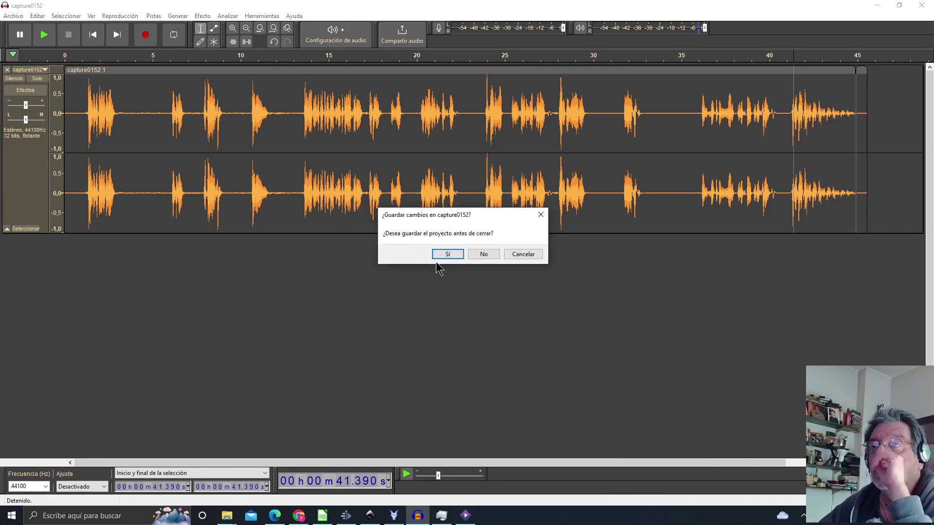
{"action": "left_click", "coordinate": [481, 255]}
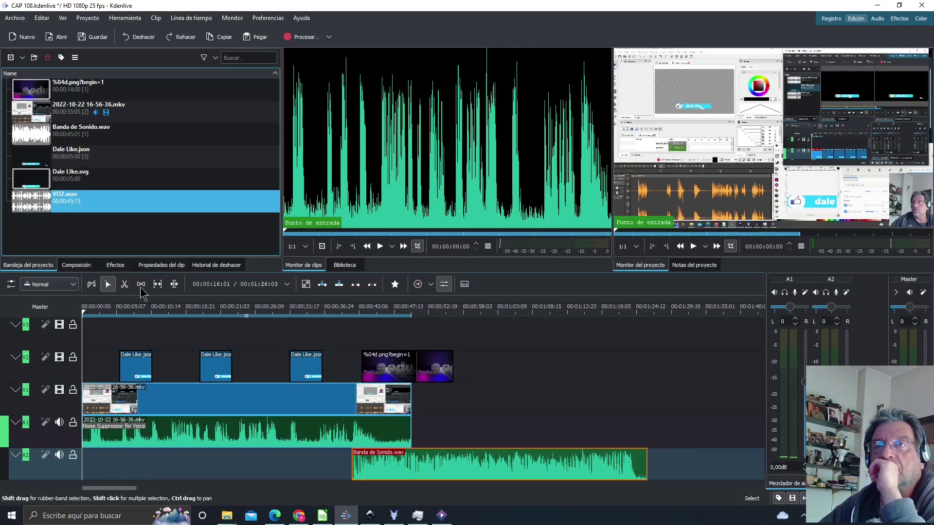
{"action": "right_click", "coordinate": [29, 212]}
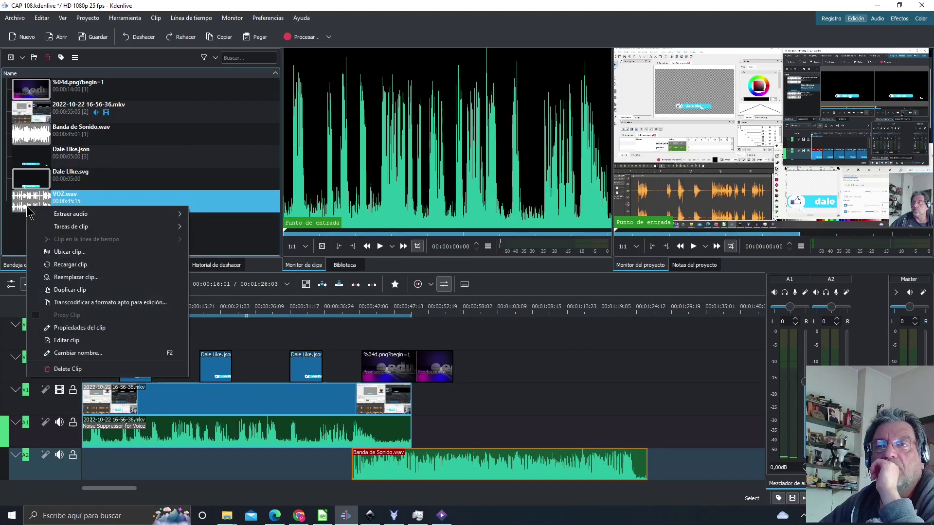
{"action": "left_click", "coordinate": [79, 340]}
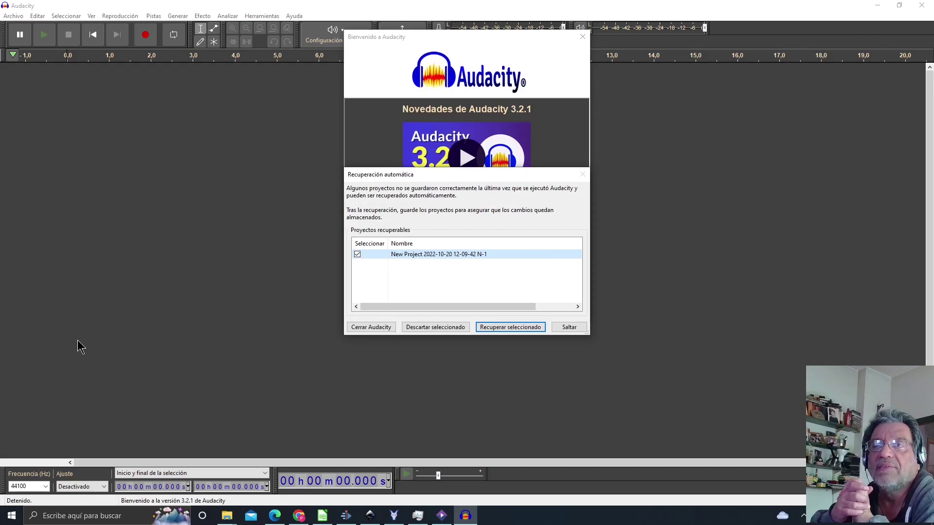
Skip project recovery, dismiss the Audacity welcome window, and bring Glaxnimate back to the front
{"action": "left_click", "coordinate": [570, 327]}
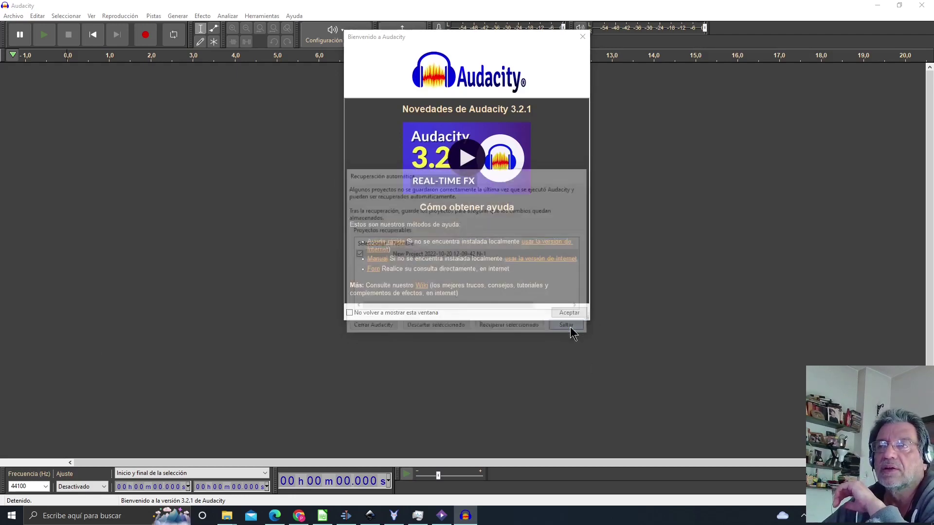
{"action": "left_click", "coordinate": [583, 38]}
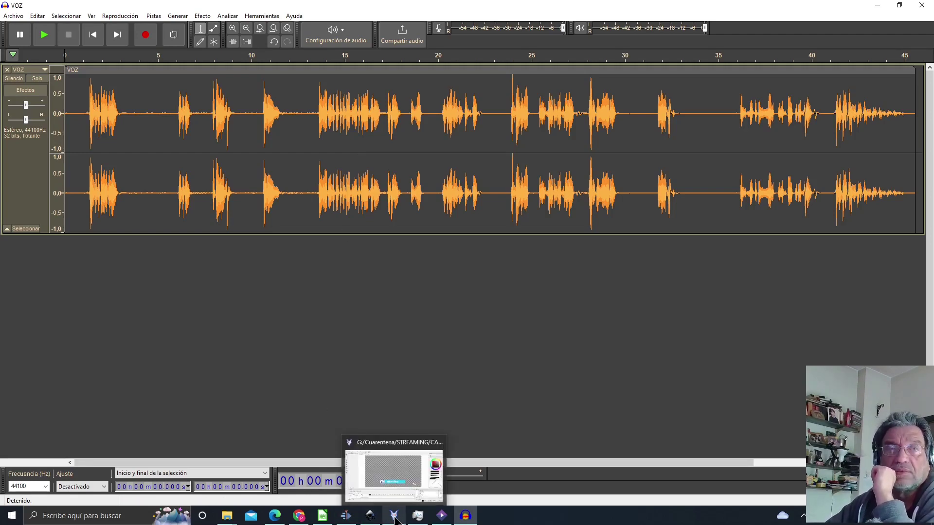
{"action": "left_click", "coordinate": [395, 519]}
{"action": "left_click", "coordinate": [394, 518]}
Pause the dale like animation at frame 107, glance at the Inkscape banner, and return to Glaxnimate
{"action": "left_click", "coordinate": [394, 518]}
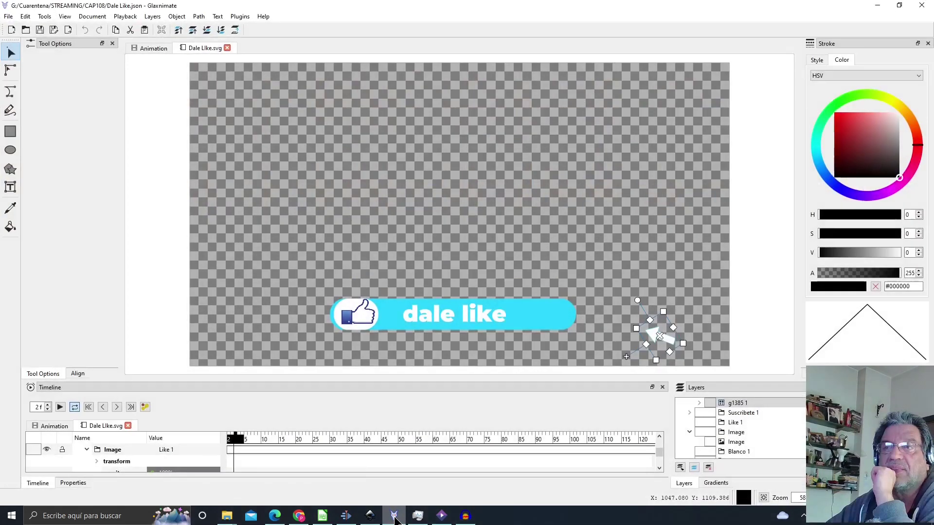
{"action": "left_click", "coordinate": [60, 405]}
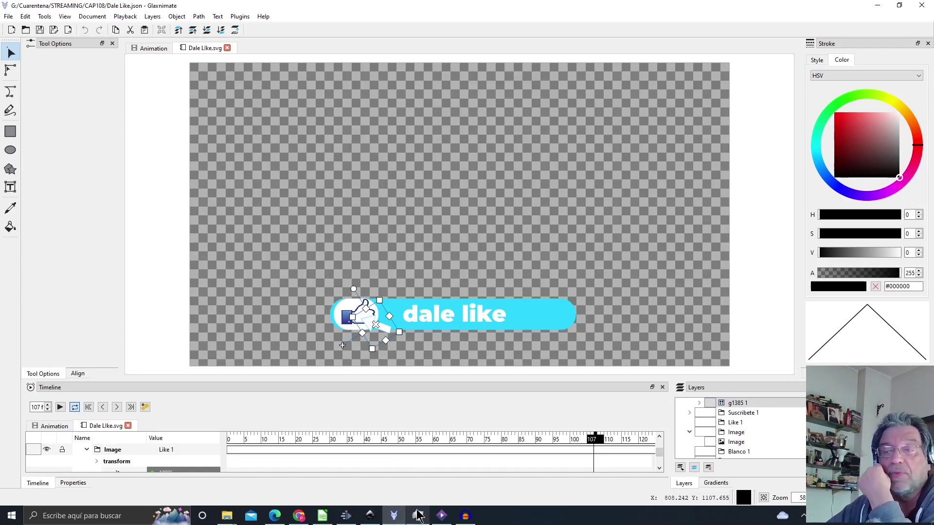
{"action": "left_click", "coordinate": [370, 518]}
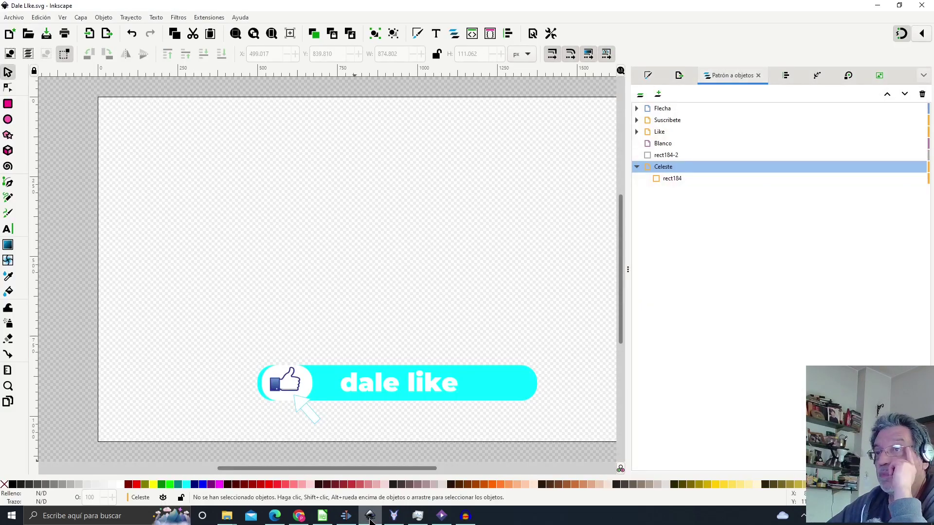
{"action": "left_click", "coordinate": [395, 517]}
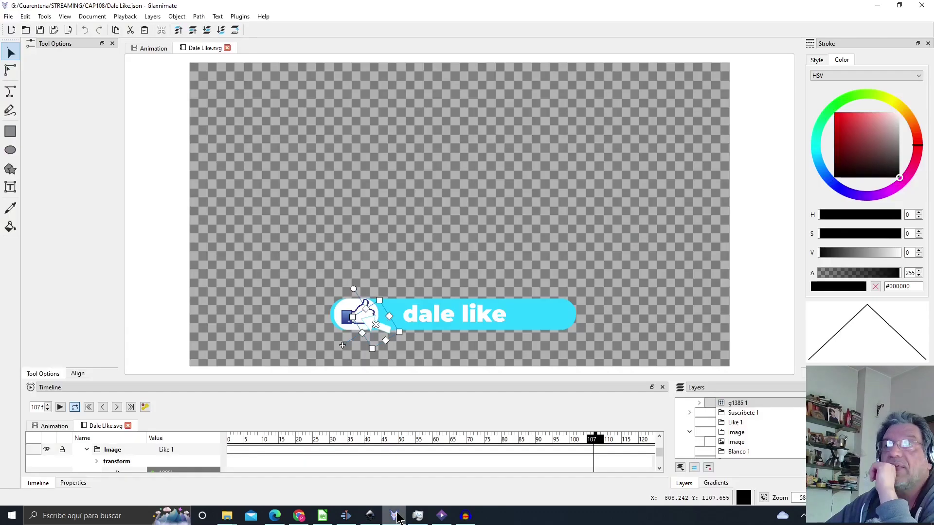